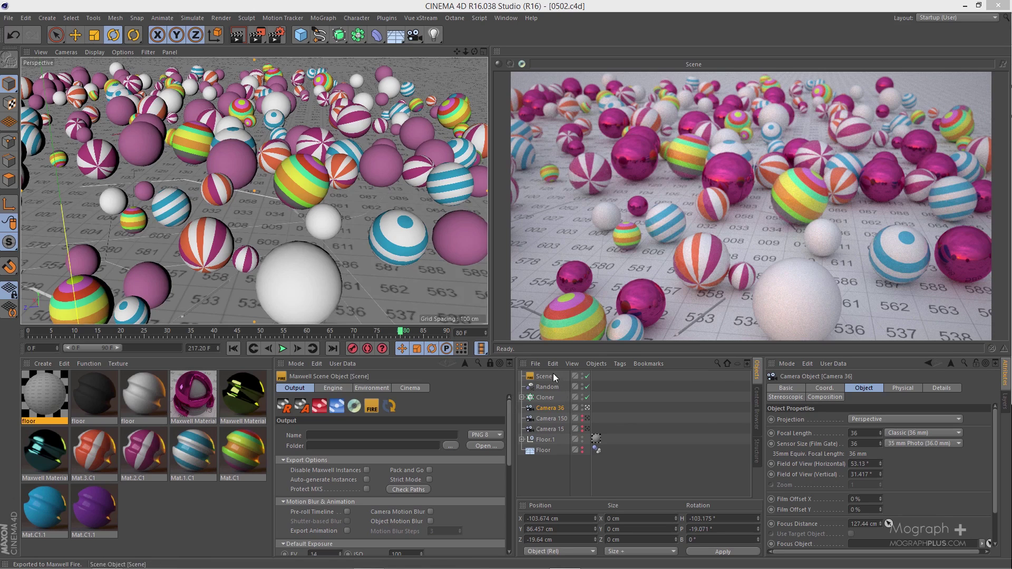
Step: Examine the camera and ball layout from the top view and check the radii of the spheres inside the Cloner
middle_click(368, 220)
middle_click(278, 162)
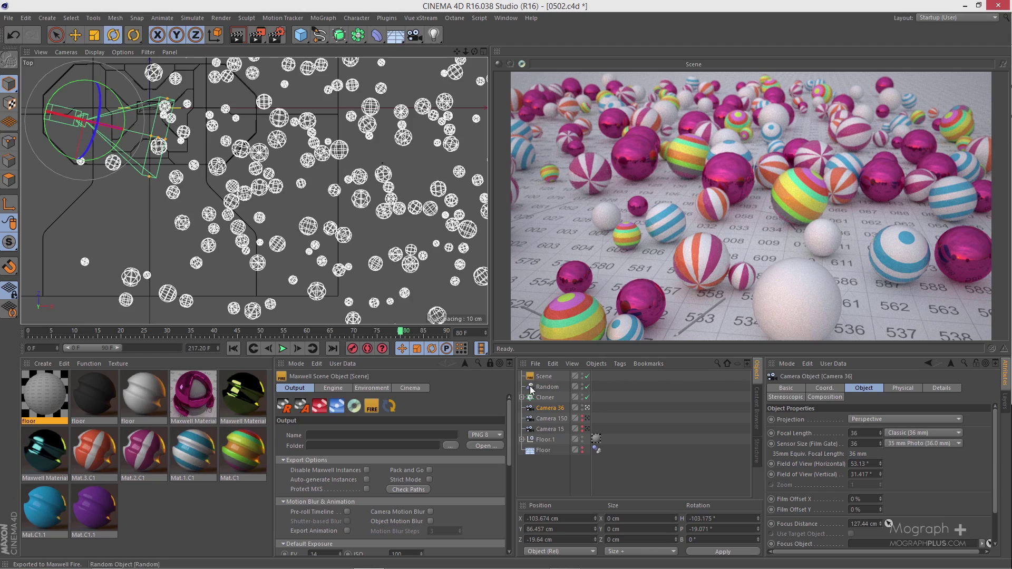
left_click(522, 398)
left_click(549, 419)
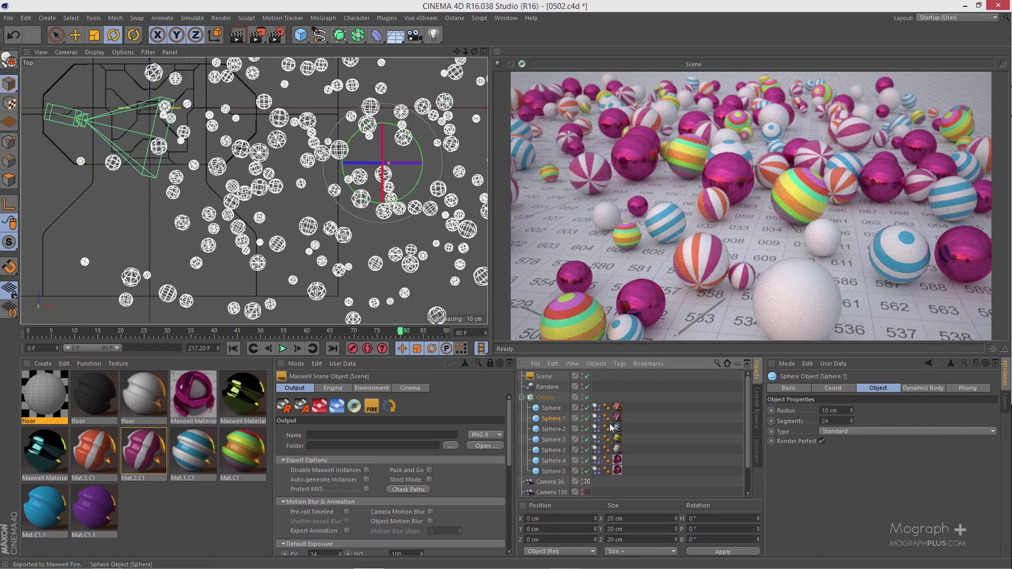
left_click(561, 430)
left_click(555, 451)
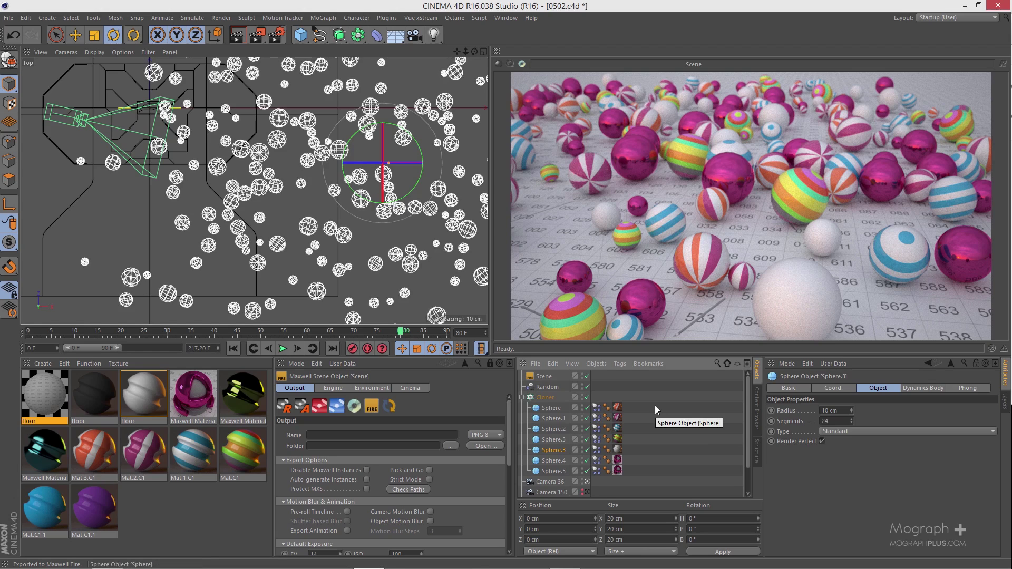
left_click(522, 397)
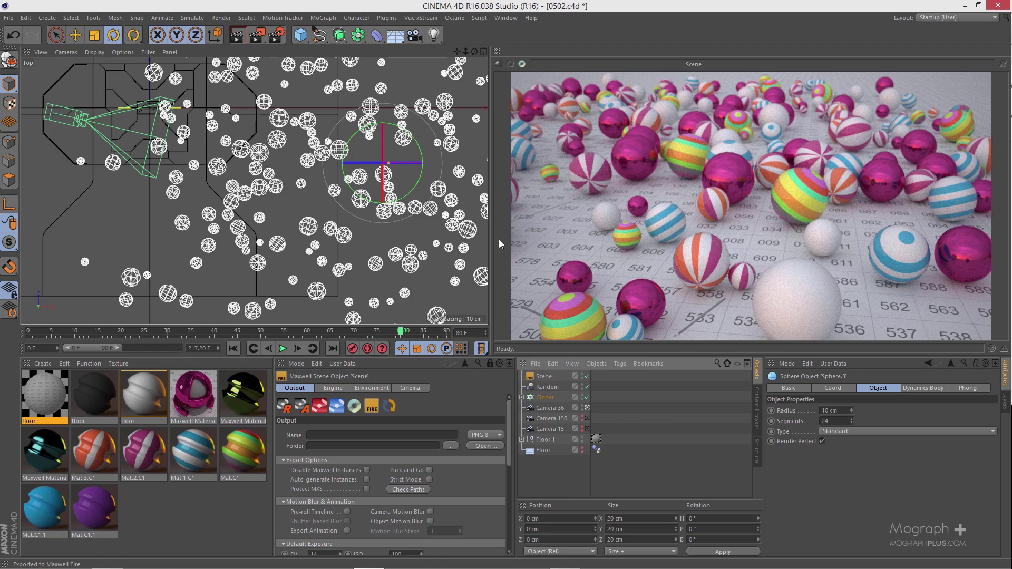
Step: Return to the perspective view and examine the Maxwell scene object's default exposure settings
middle_click(384, 197)
middle_click(183, 138)
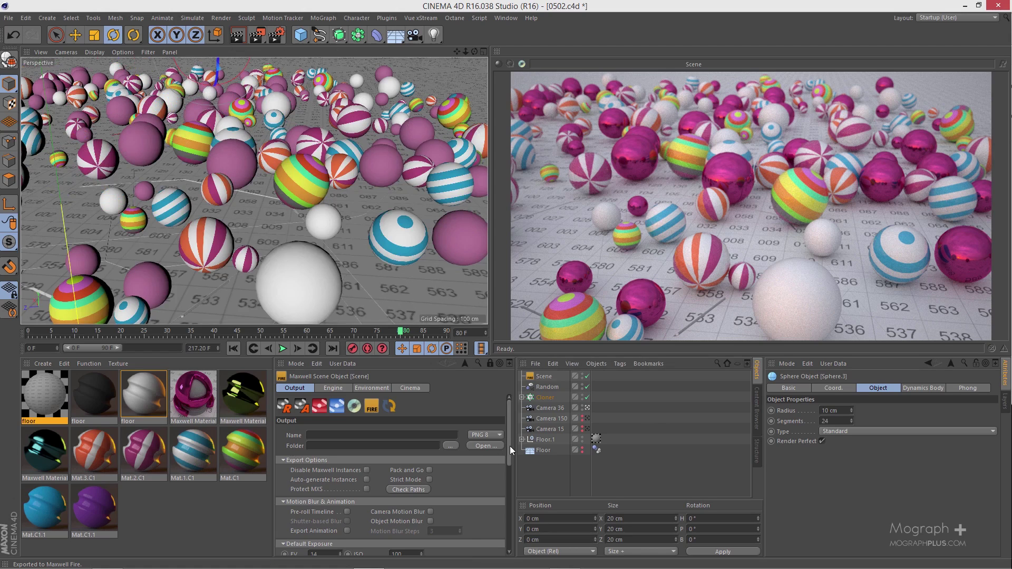
left_click_drag(510, 446, 503, 477)
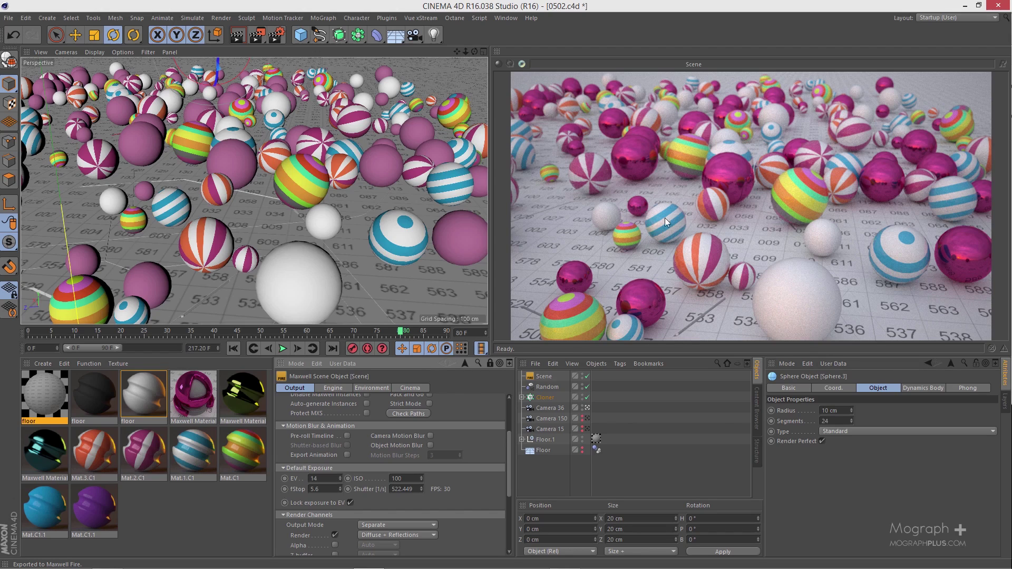
Step: Scale the whole project down to one tenth of its size with Scale Project
left_click(27, 19)
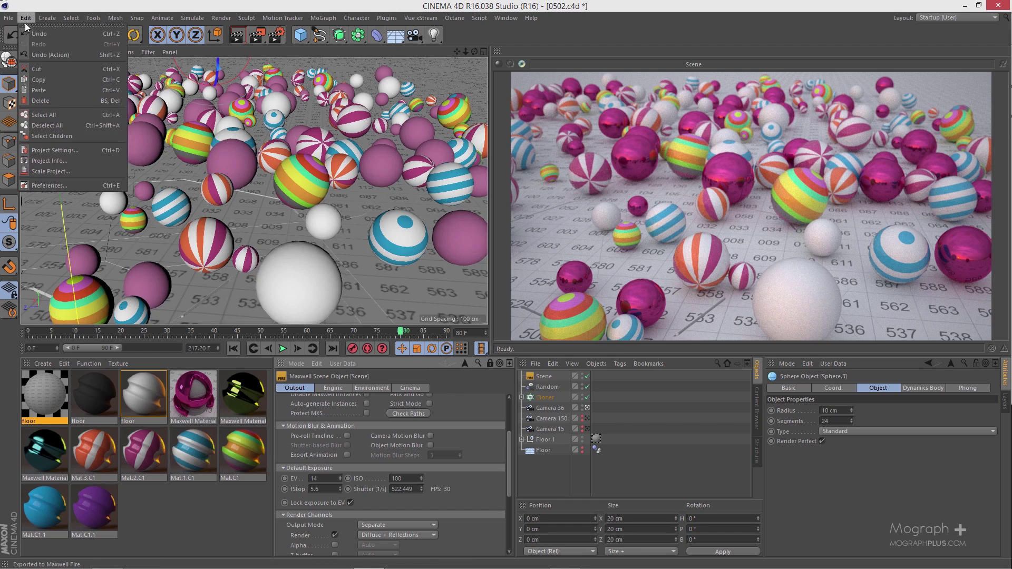
left_click(74, 170)
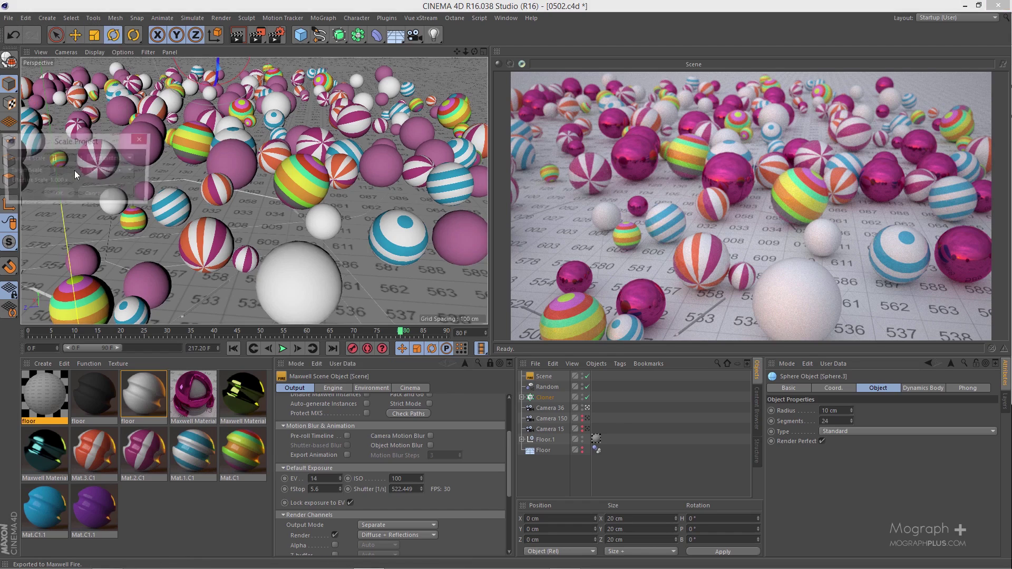
left_click_drag(100, 143, 358, 206)
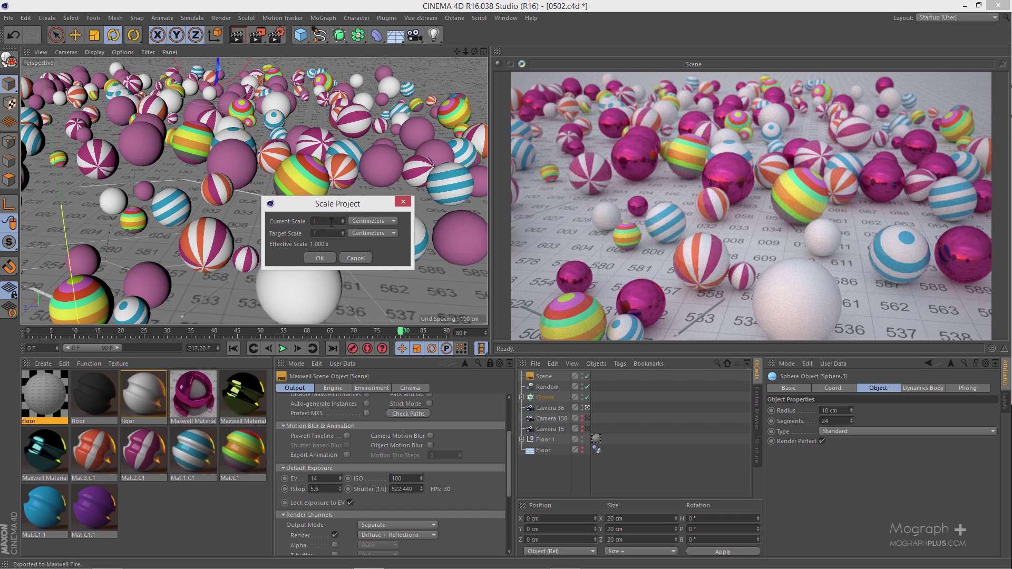
double_click(331, 222)
left_click(324, 257)
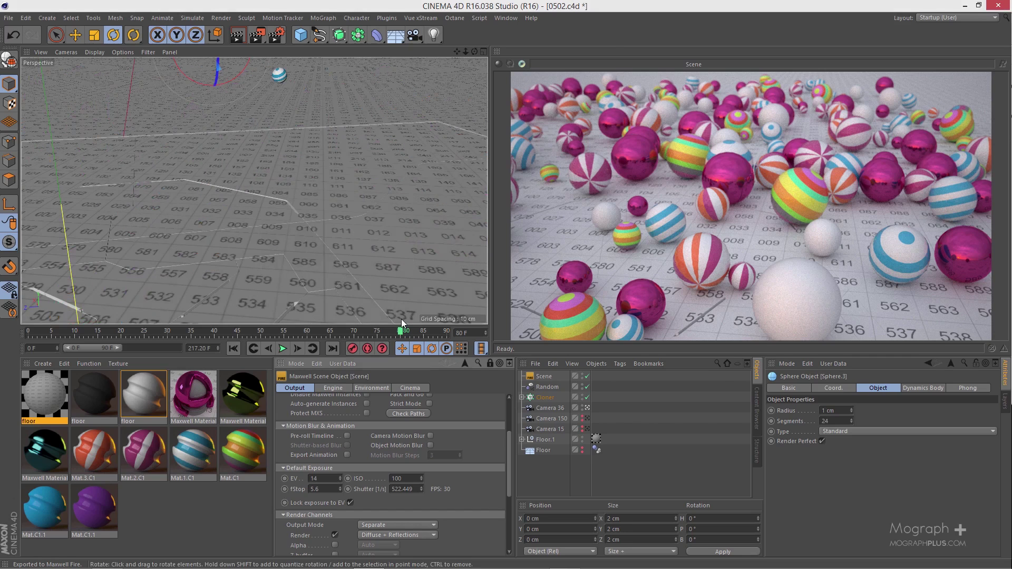
Step: Replay the ball simulation from the first frame and stop it at frame 88
left_click(232, 349)
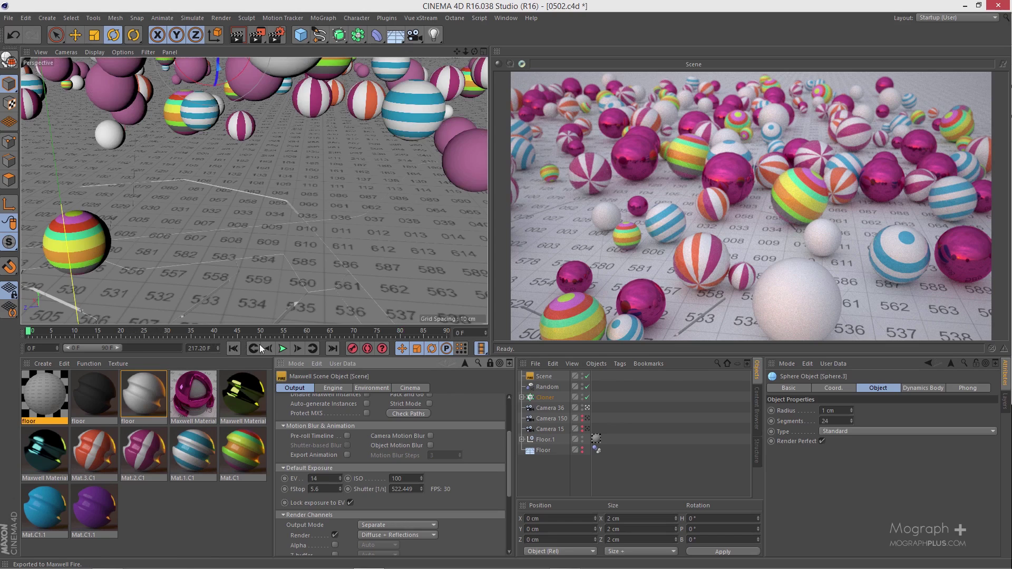
left_click(279, 349)
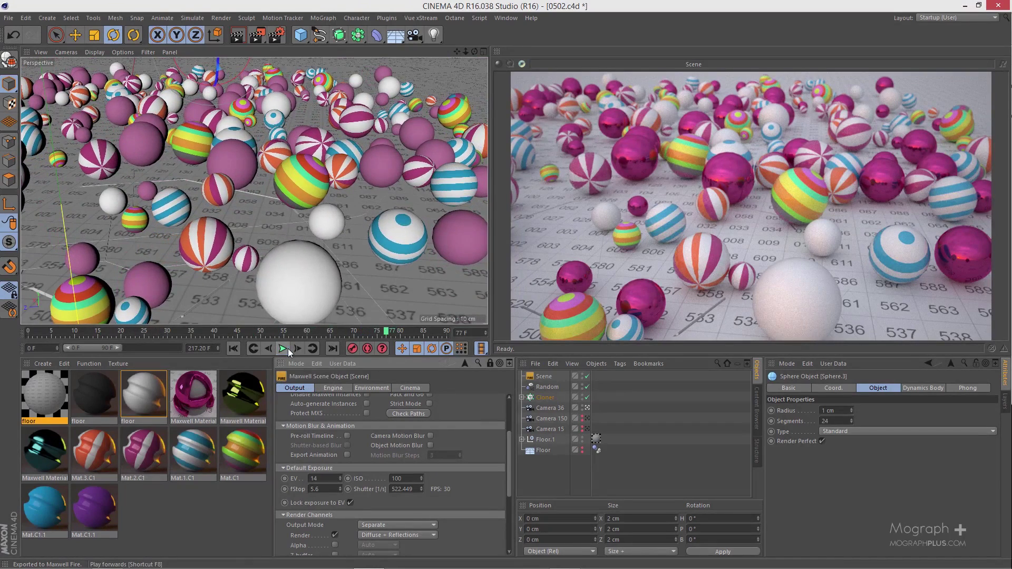
left_click(288, 349)
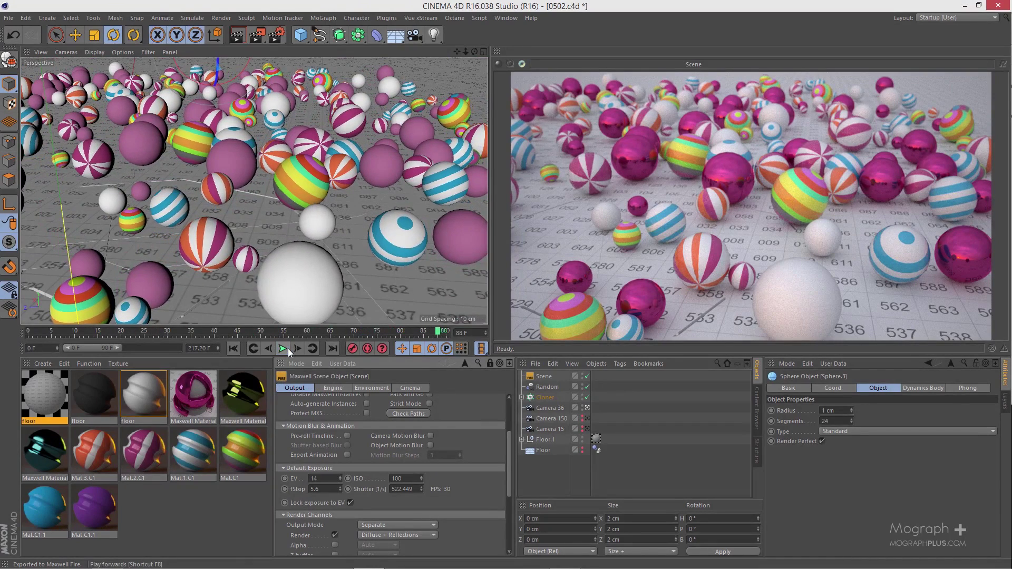
Step: Check the radius of the first sphere inside the Cloner and refresh the Maxwell Fire render
left_click(522, 398)
left_click(548, 408)
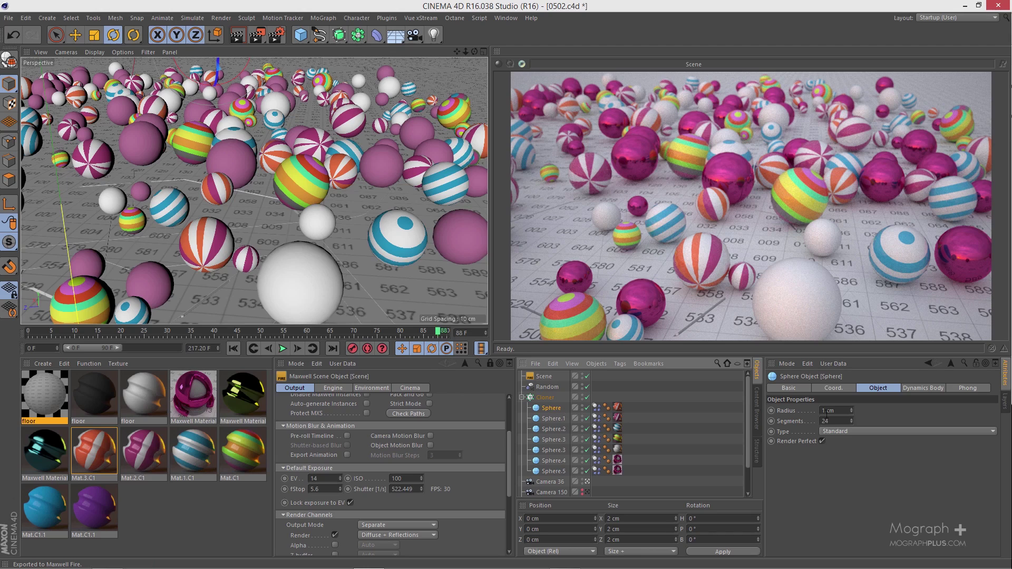
left_click(522, 398)
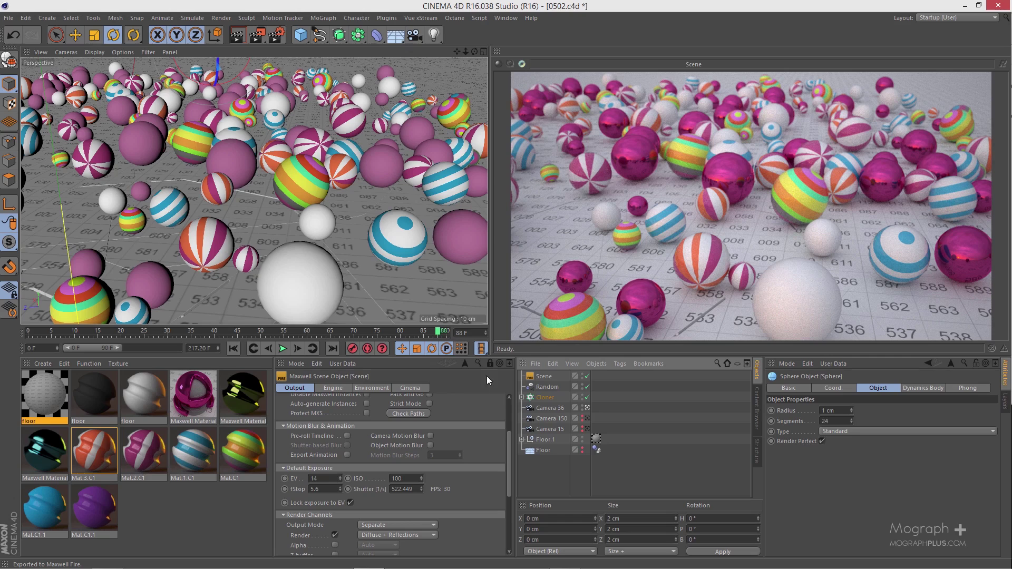
scroll(510, 433, "up", 5)
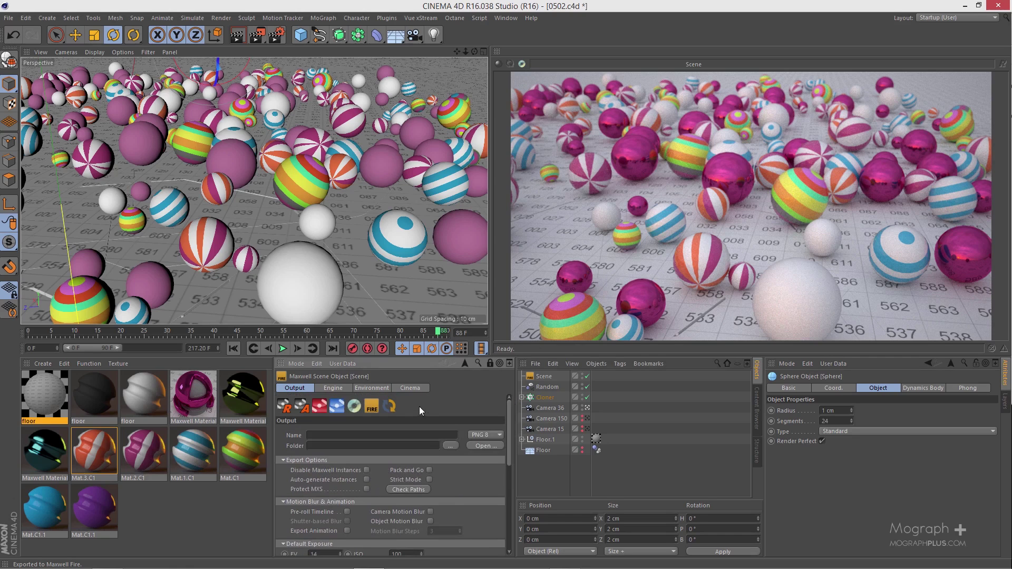
left_click(390, 406)
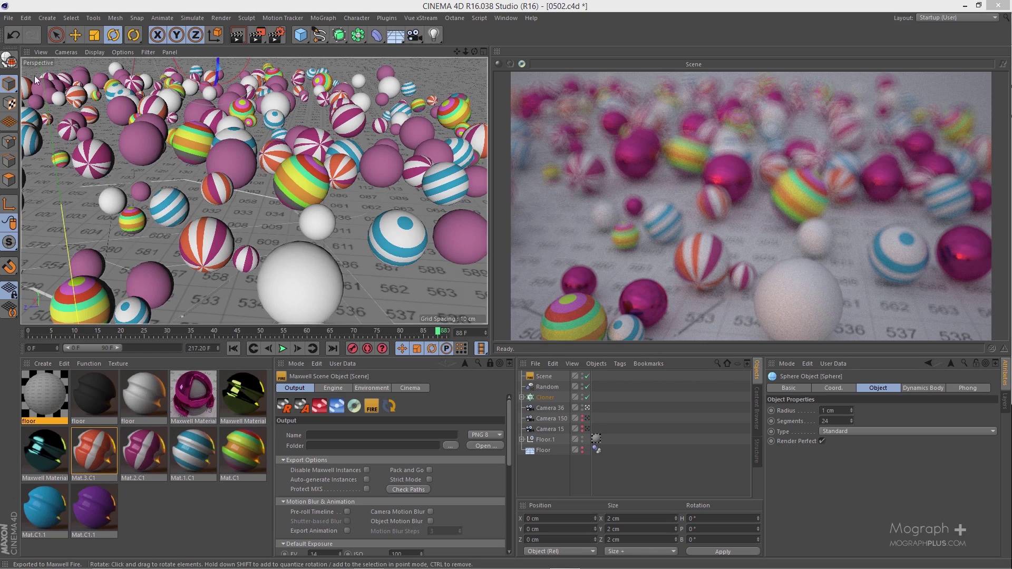
Step: Scale the whole project up with Scale Project, from a current scale of 1 cm to a target scale of 10 cm
left_click(25, 18)
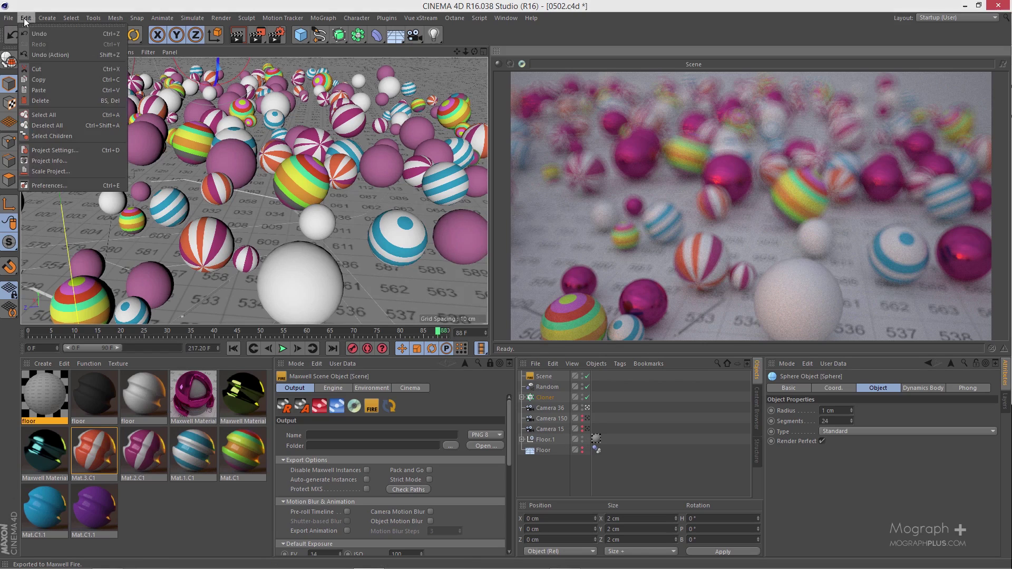
left_click(78, 170)
left_click_drag(84, 141, 143, 155)
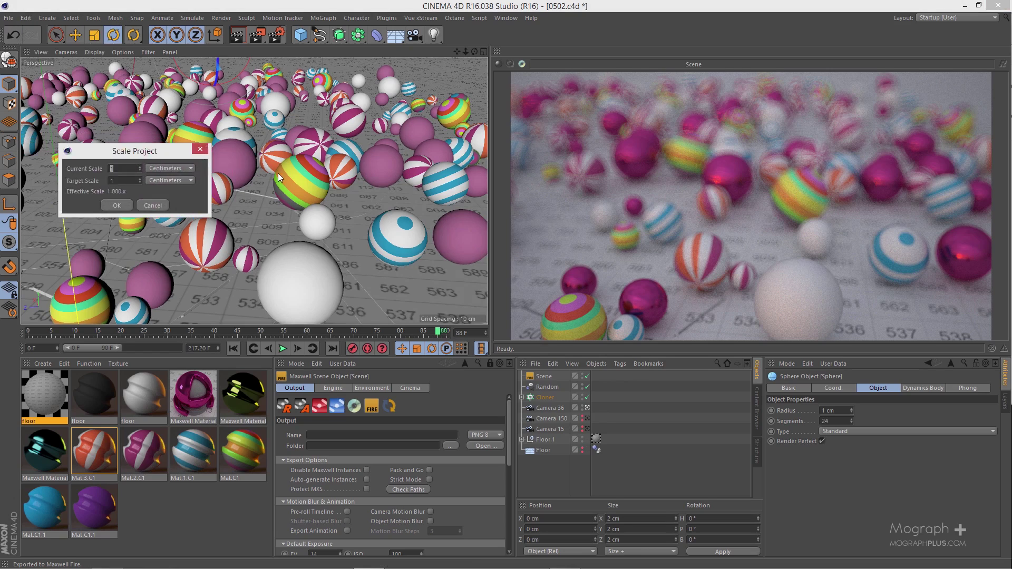
left_click_drag(277, 173, 400, 219)
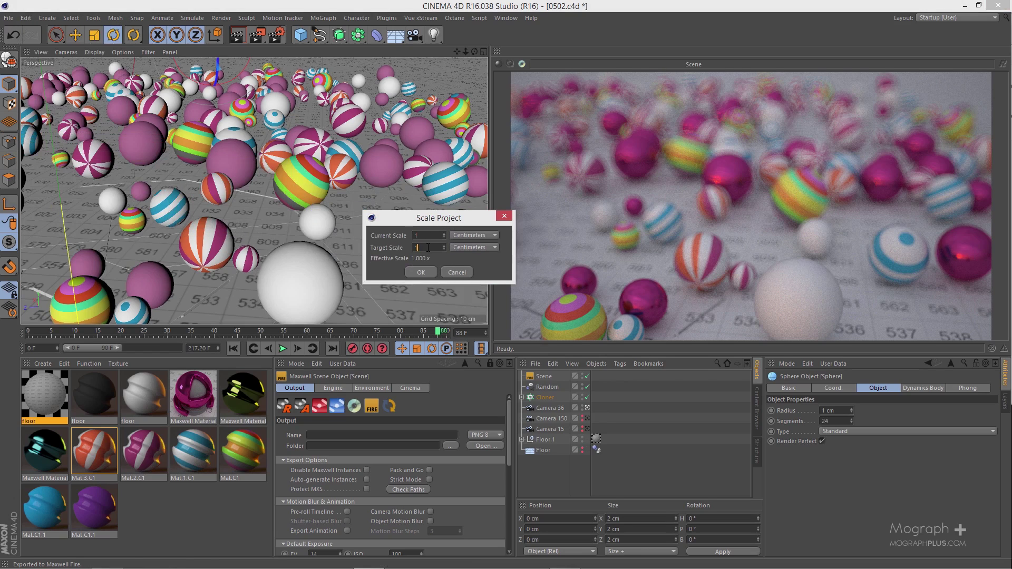
type("0")
left_click(421, 272)
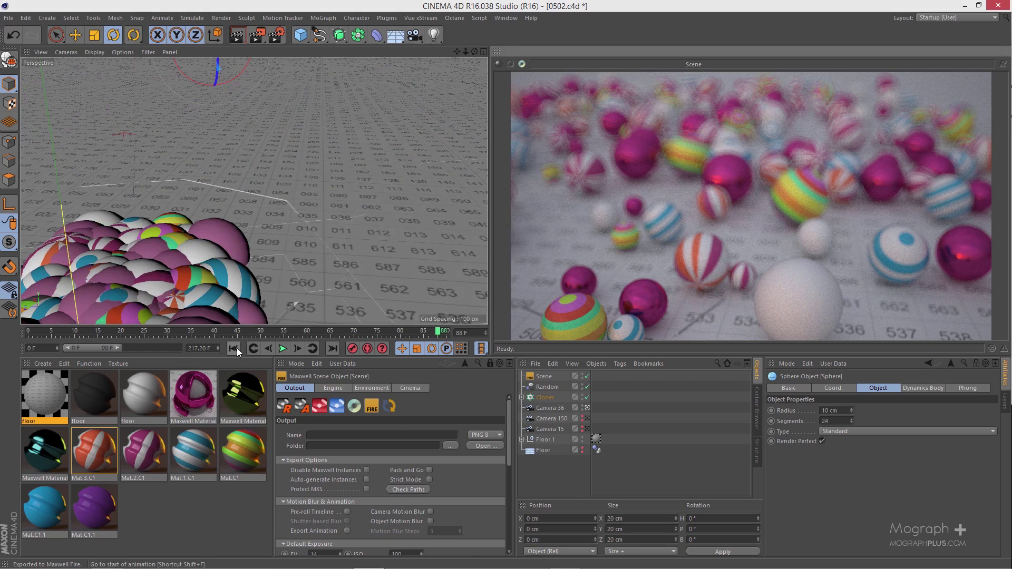
Step: Replay the ball simulation from the start, stop it at frame 86, and check the radius of Sphere.1
left_click(234, 348)
left_click(283, 348)
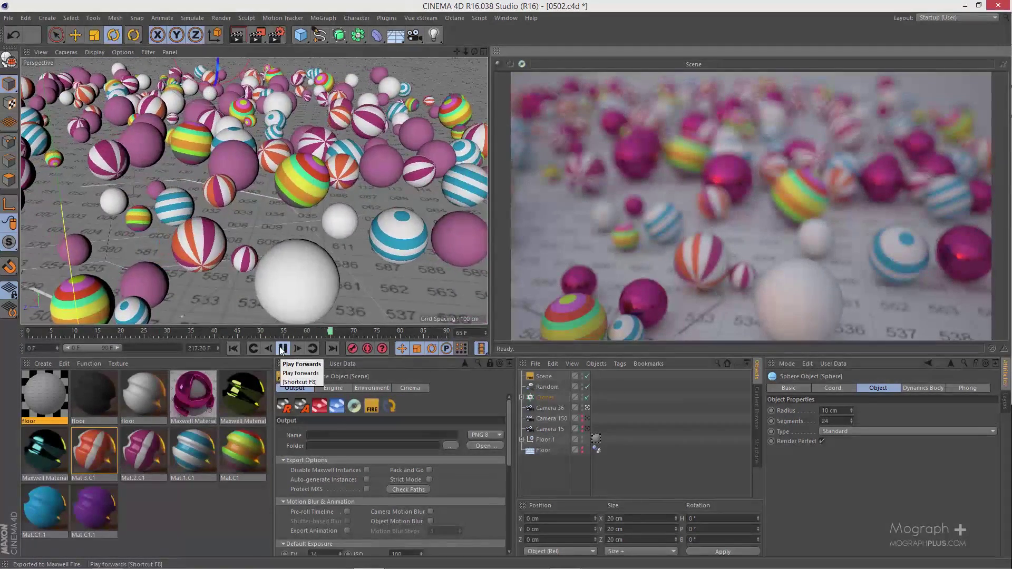
left_click(284, 349)
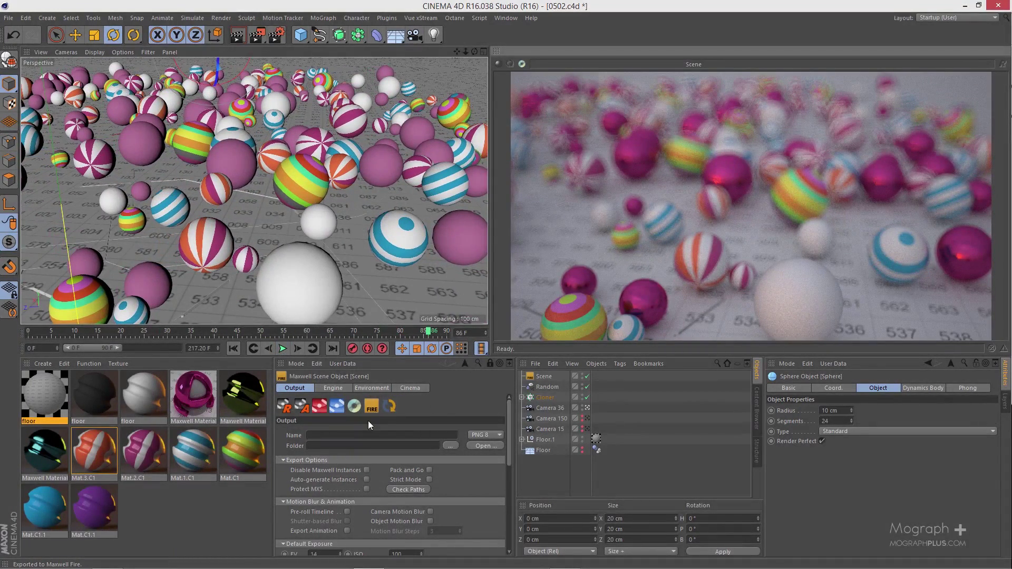
left_click(522, 398)
left_click(553, 420)
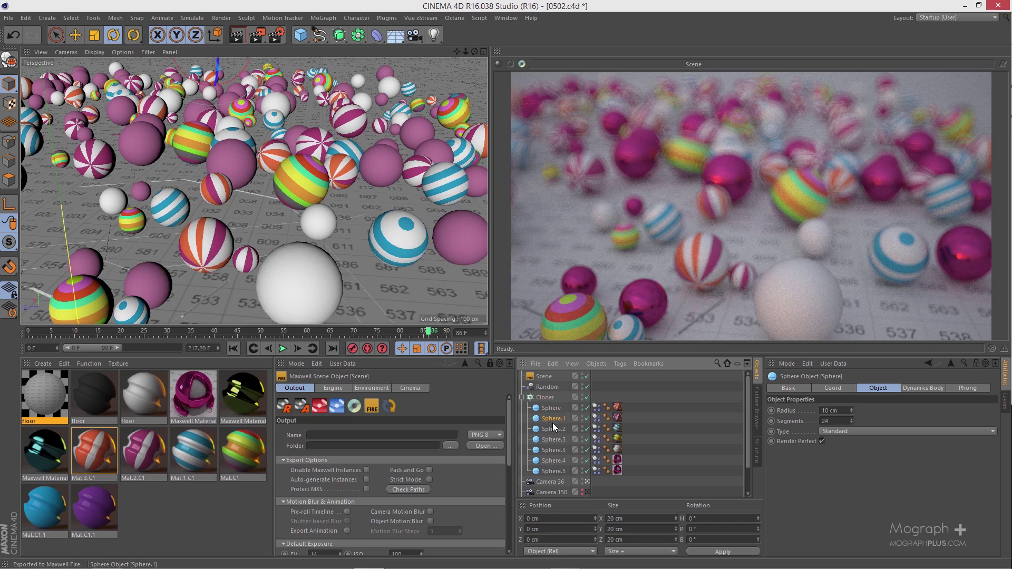
left_click(522, 398)
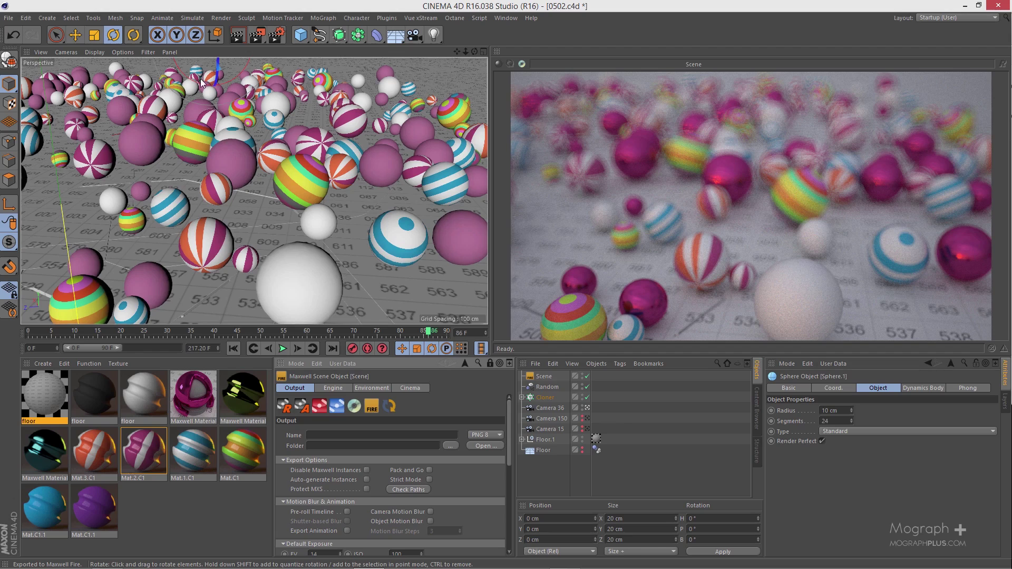
Step: Move Camera 36's focus plane deeper into the balls, to a focus distance of about 777 cm, and refresh the Maxwell Fire render
middle_click(289, 117)
middle_click(289, 117)
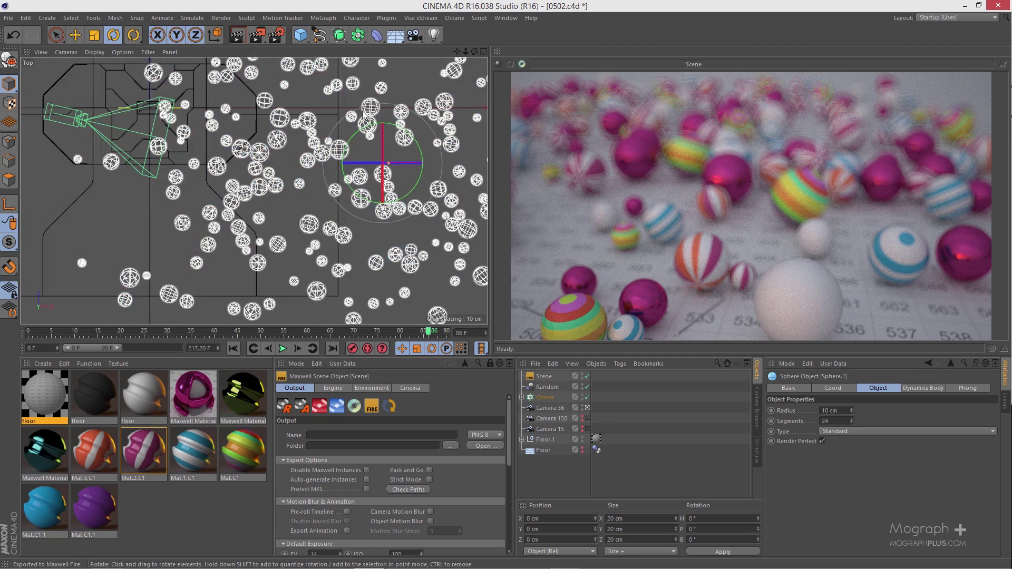
left_click(551, 408)
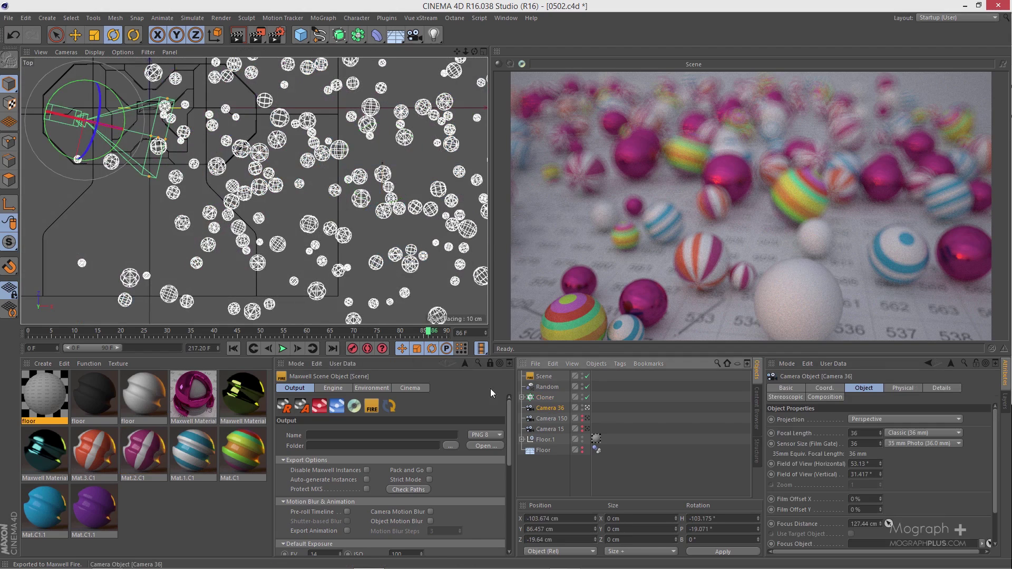
scroll(166, 152, "down", 4)
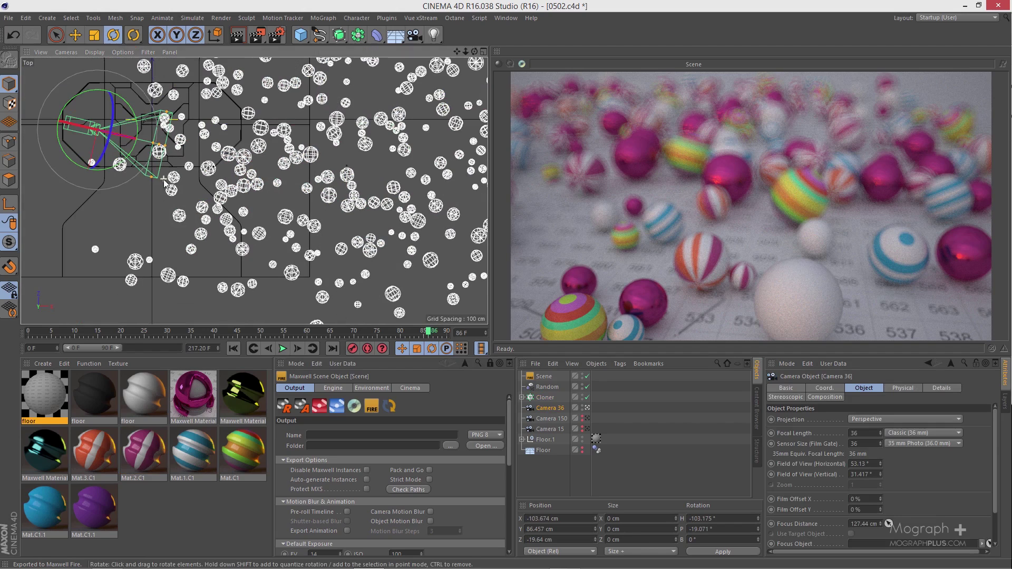
left_click_drag(150, 161, 422, 207)
middle_click(340, 160)
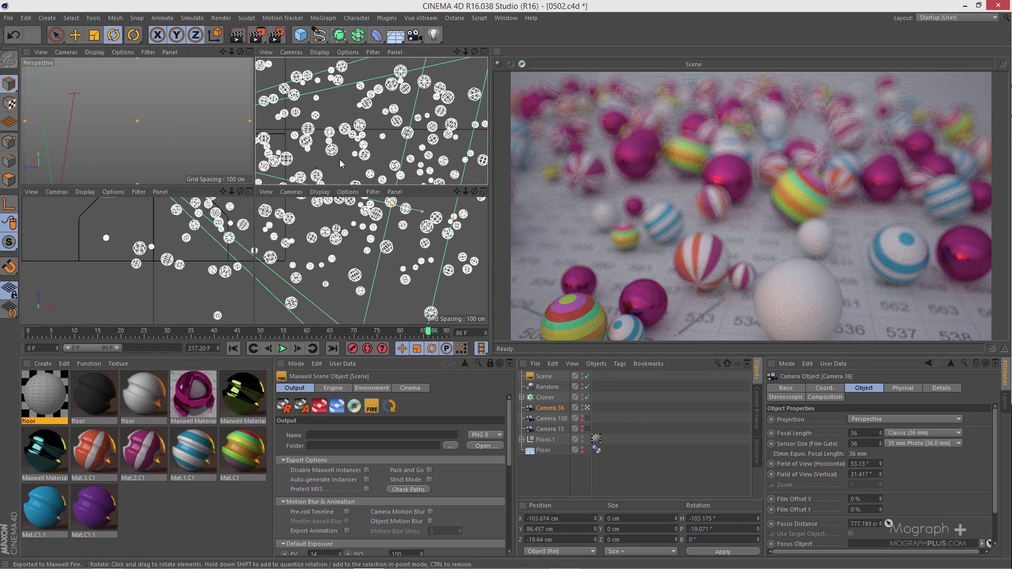
middle_click(242, 122)
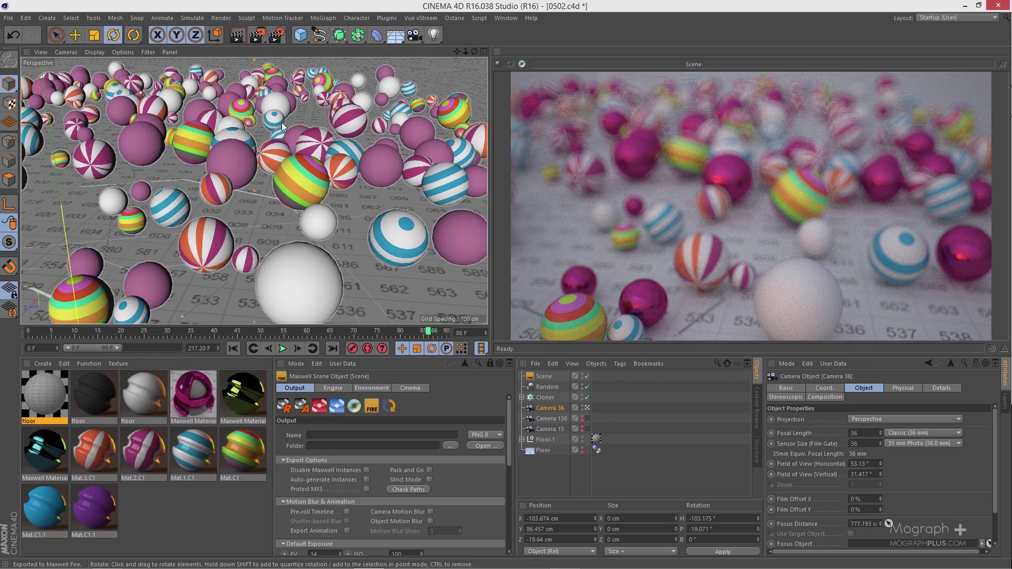
left_click(391, 406)
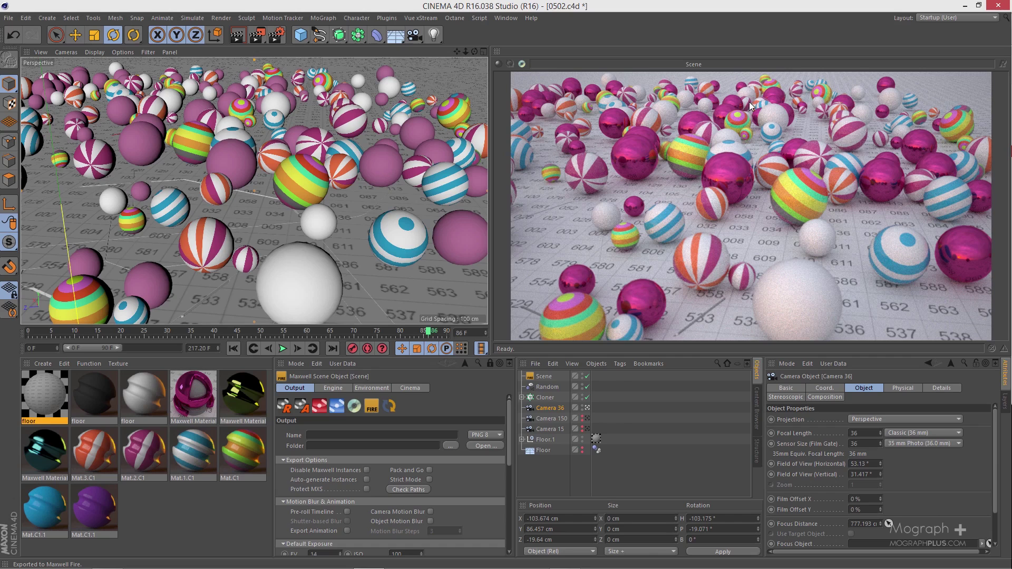
Step: Examine where Camera 36's focus plane falls among the balls, comparing the top view with the perspective view
middle_click(309, 160)
middle_click(309, 146)
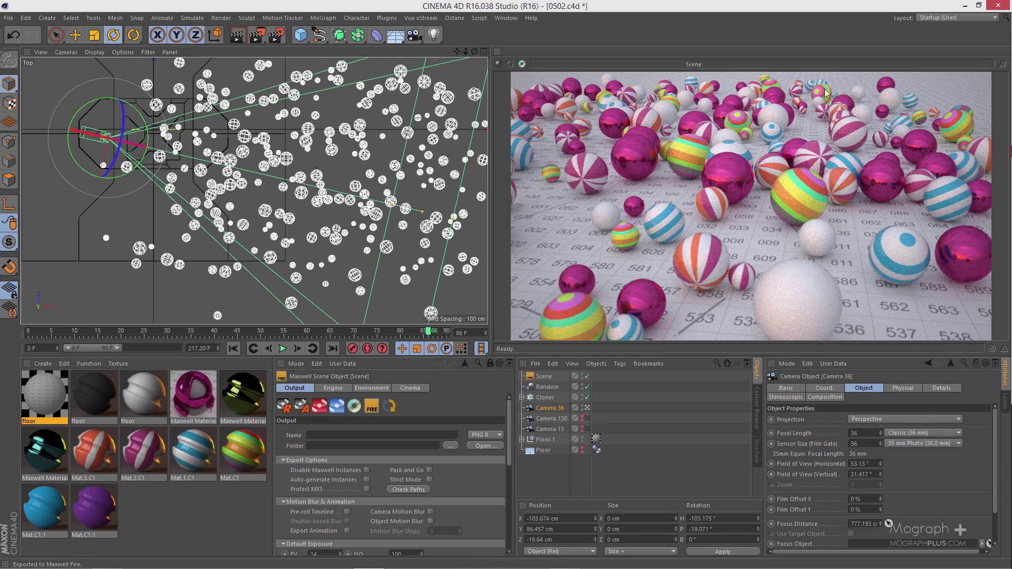
middle_click(410, 160)
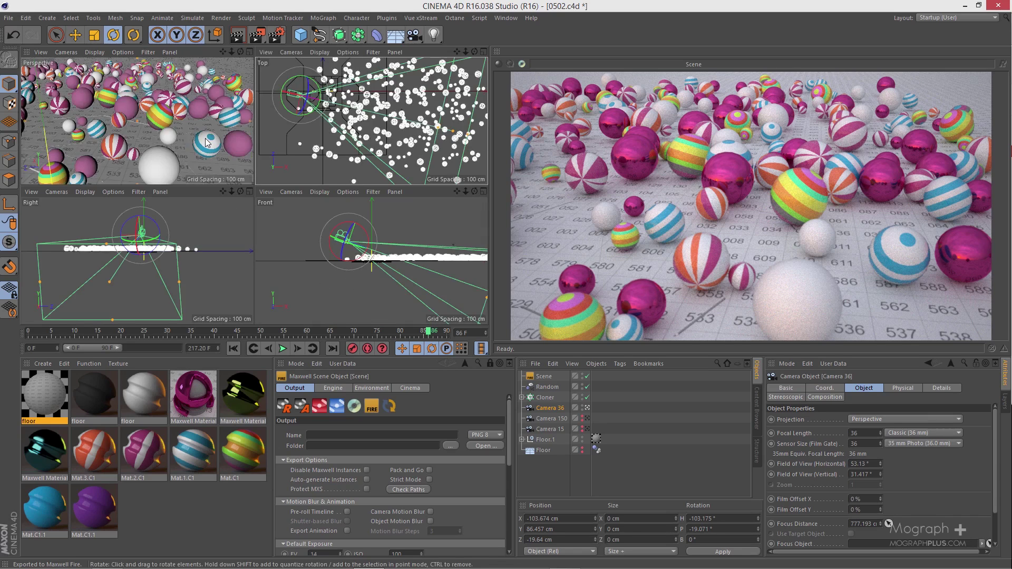
middle_click(137, 116)
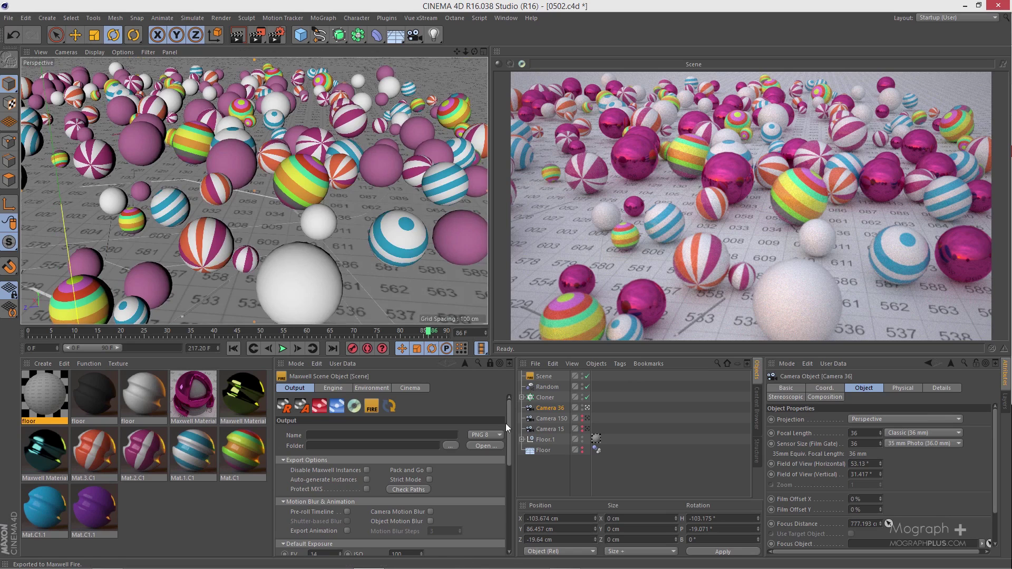
middle_click(388, 213)
middle_click(416, 148)
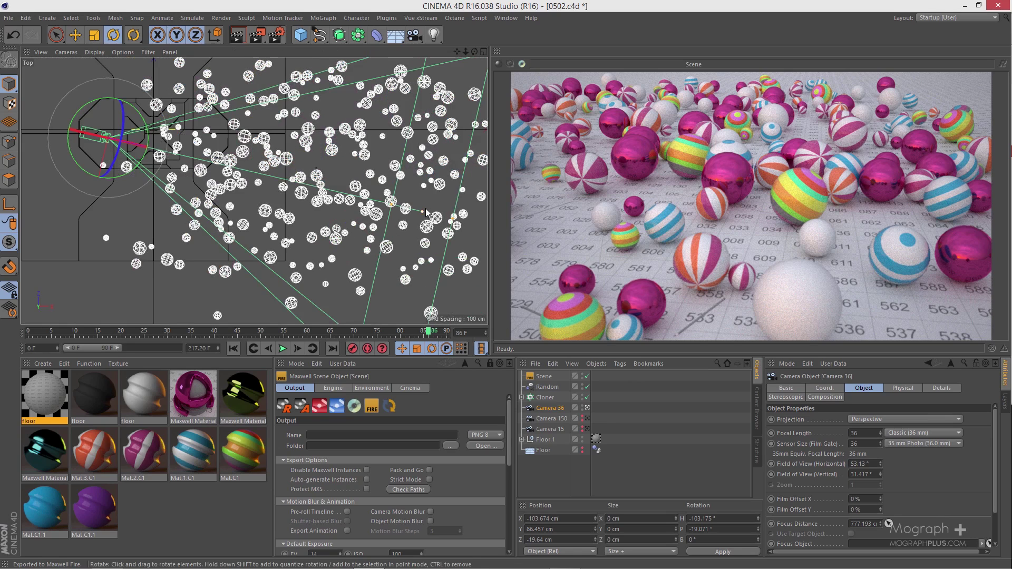
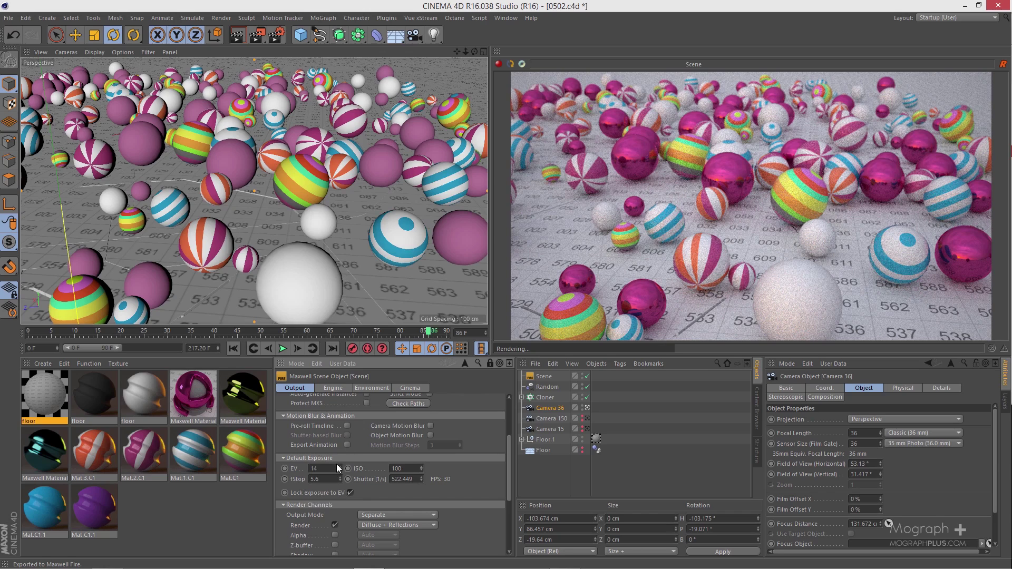
Step: Set the fStop of the Maxwell scene's default exposure to 1
double_click(328, 480)
type("1")
key("Return")
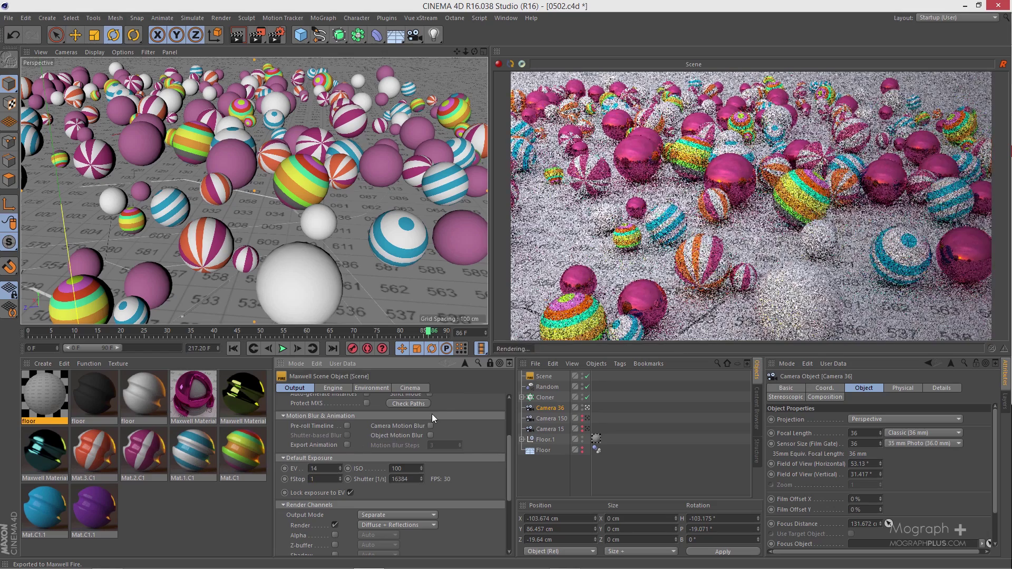
left_click_drag(508, 446, 510, 410)
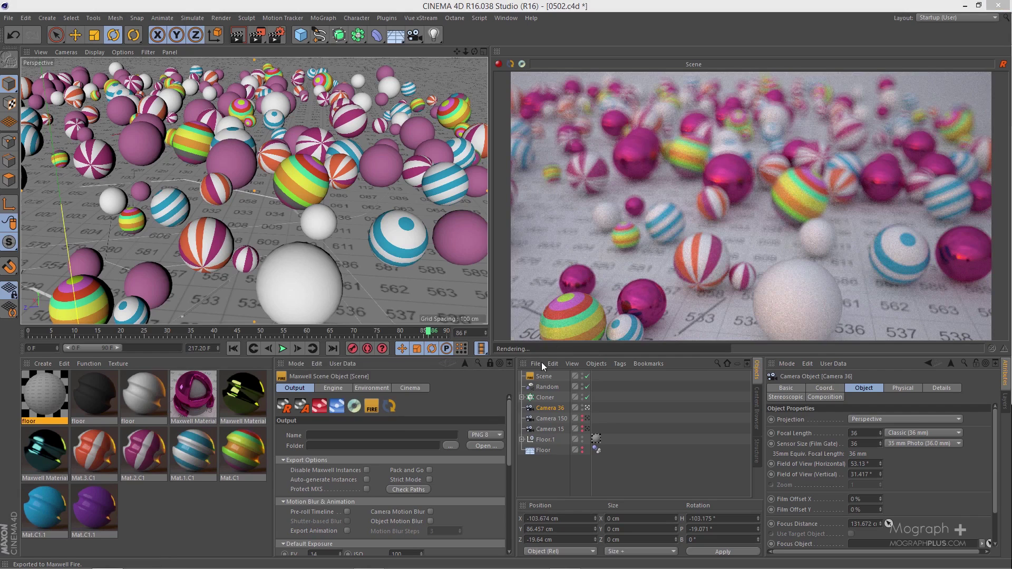
Step: Compare the focal lengths and focus distances of Camera 36, Camera 150 and Camera 15 alongside the scene's default exposure
left_click_drag(510, 438, 509, 461)
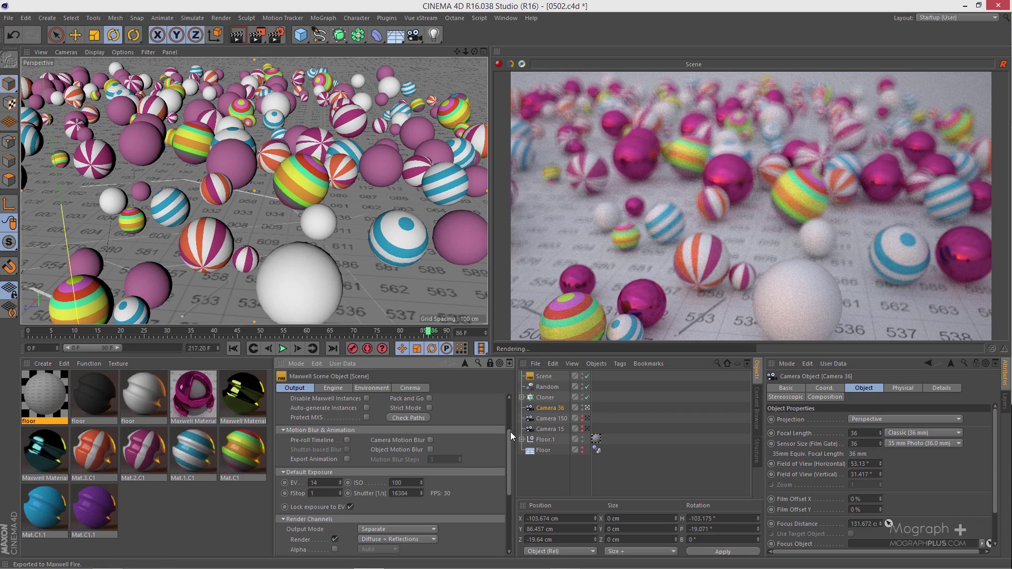
left_click_drag(509, 435, 514, 423)
left_click(549, 420)
left_click(551, 408)
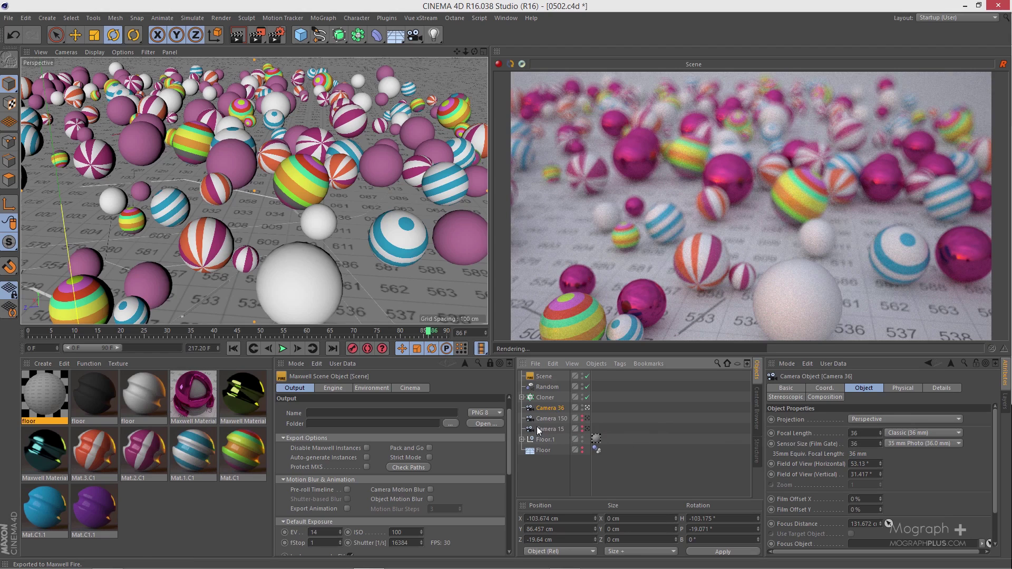
left_click(552, 420)
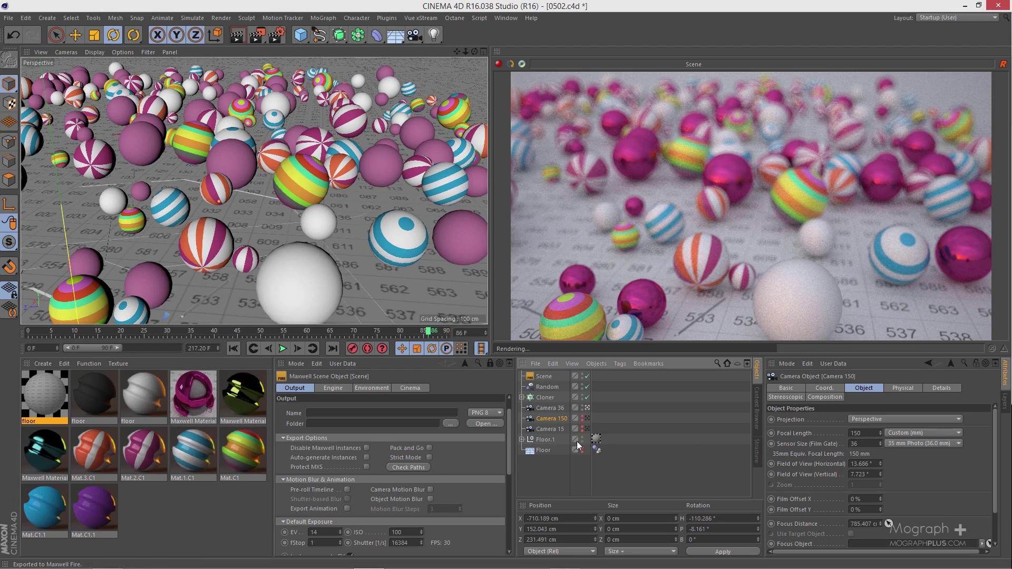
left_click(559, 430)
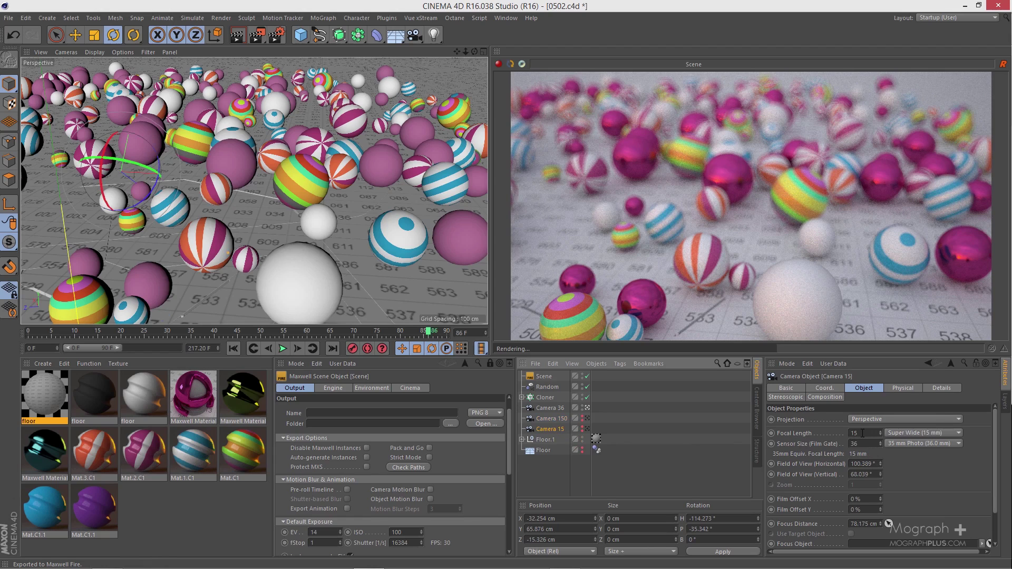
left_click(548, 421)
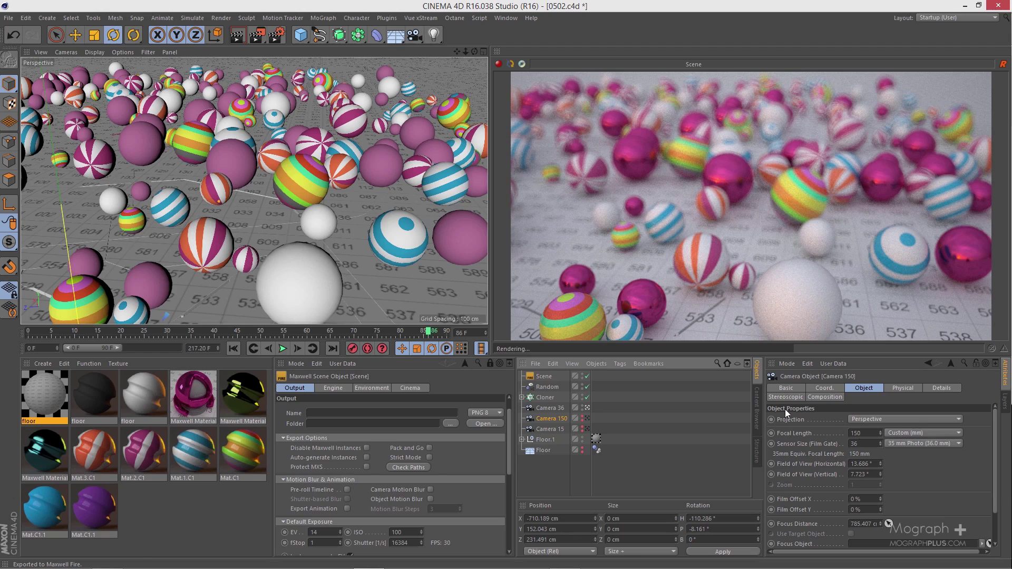
Step: Stop the Maxwell Fire render, make Camera 150 the active view camera and hide Camera 36 in the viewport
left_click(498, 63)
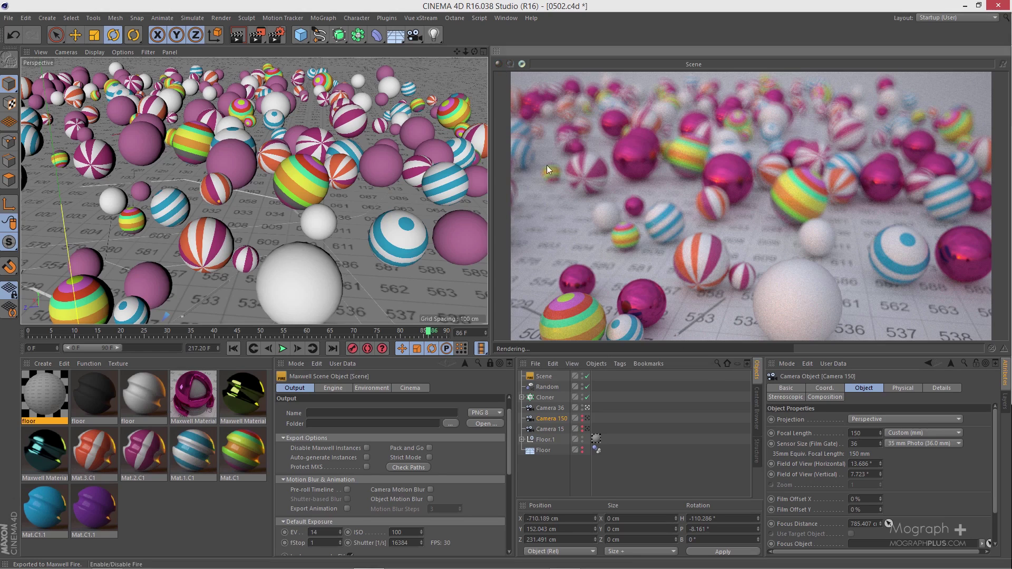
left_click(586, 419)
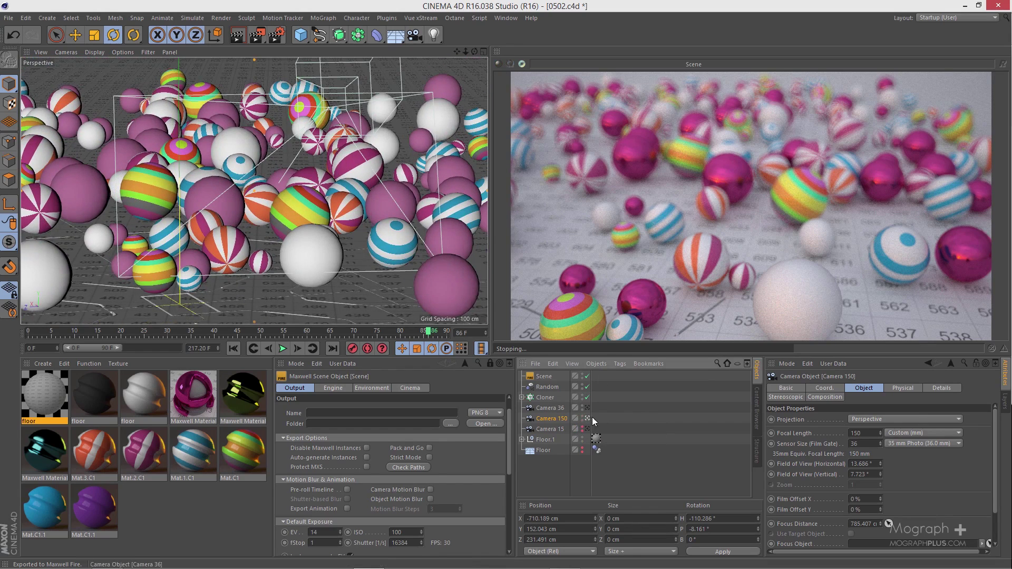
left_click(580, 407)
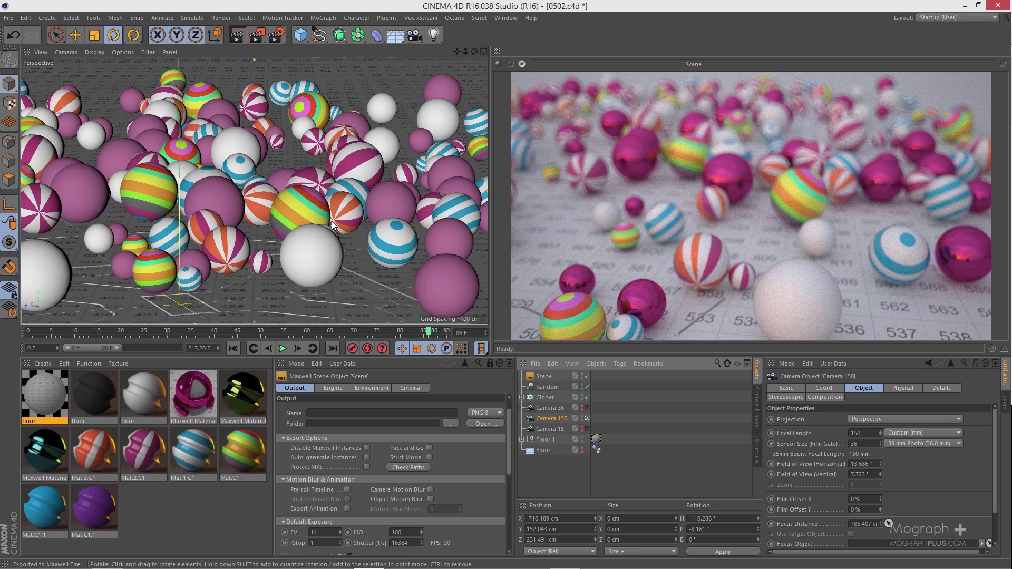
Step: Check Camera 150's focus plane among the balls in the top view, and re-send the scene to Maxwell Fire from its perspective
middle_click(317, 211)
middle_click(369, 131)
scroll(183, 199, "down", 3)
scroll(274, 242, "up", 8)
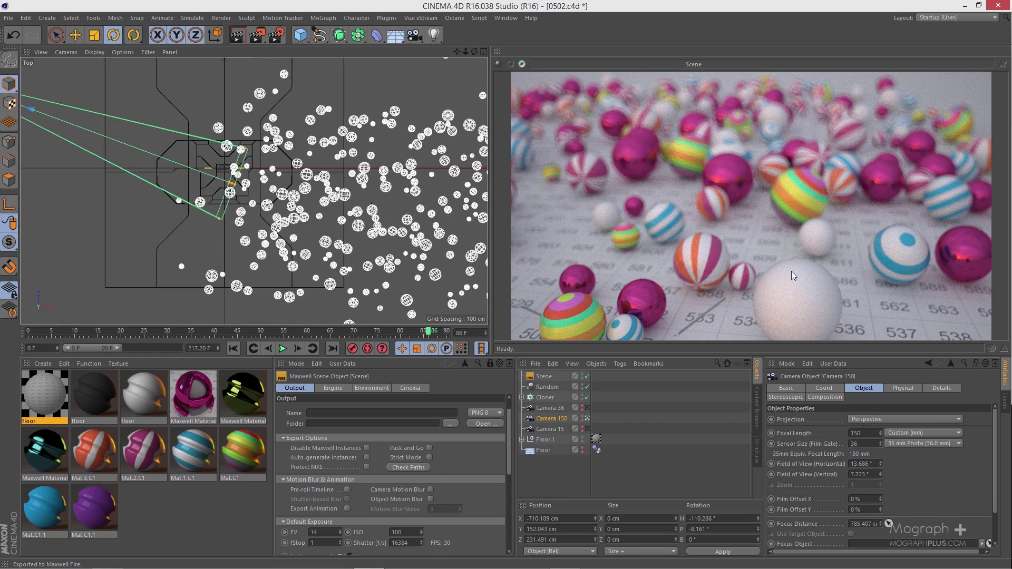
middle_click(327, 180)
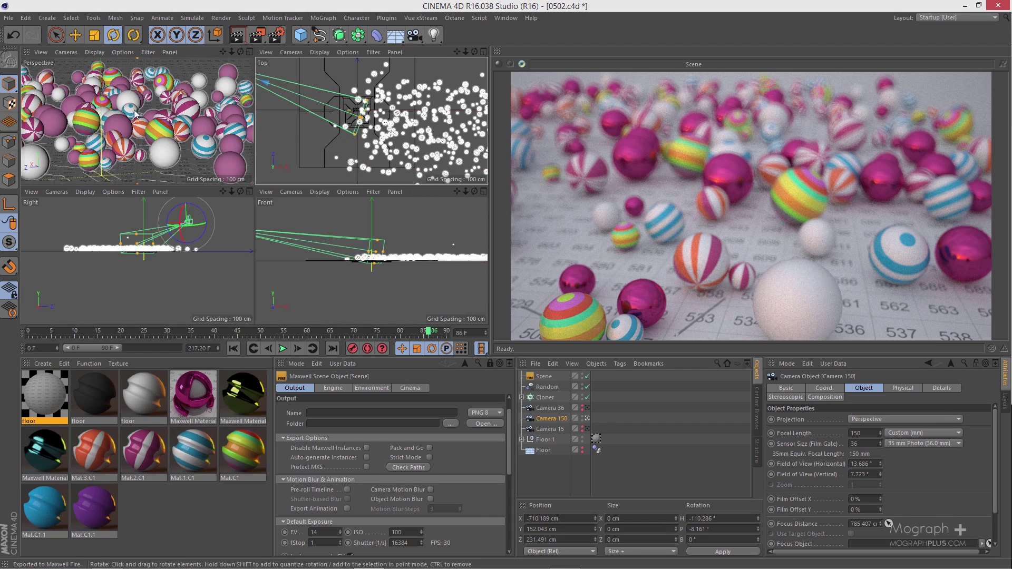
middle_click(240, 131)
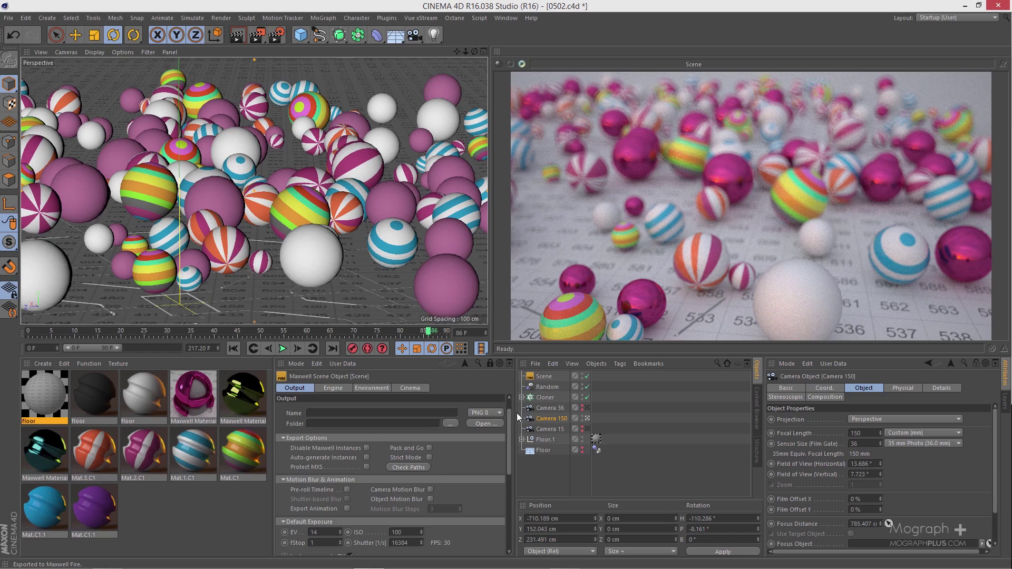
scroll(508, 420, "up", 1)
left_click(390, 406)
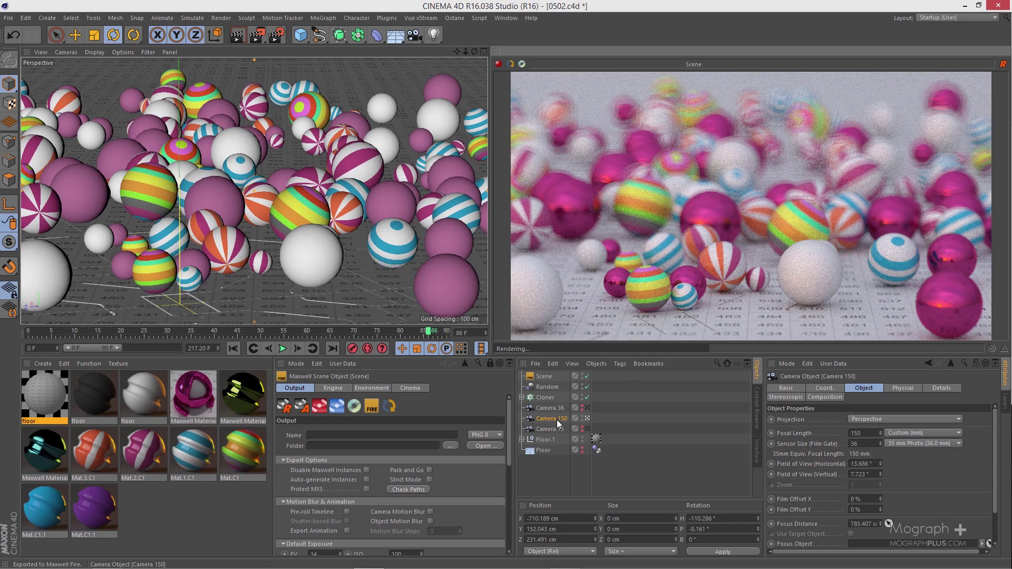
Step: Stop the Maxwell Fire render and make Camera 15 the active view camera
left_click(498, 64)
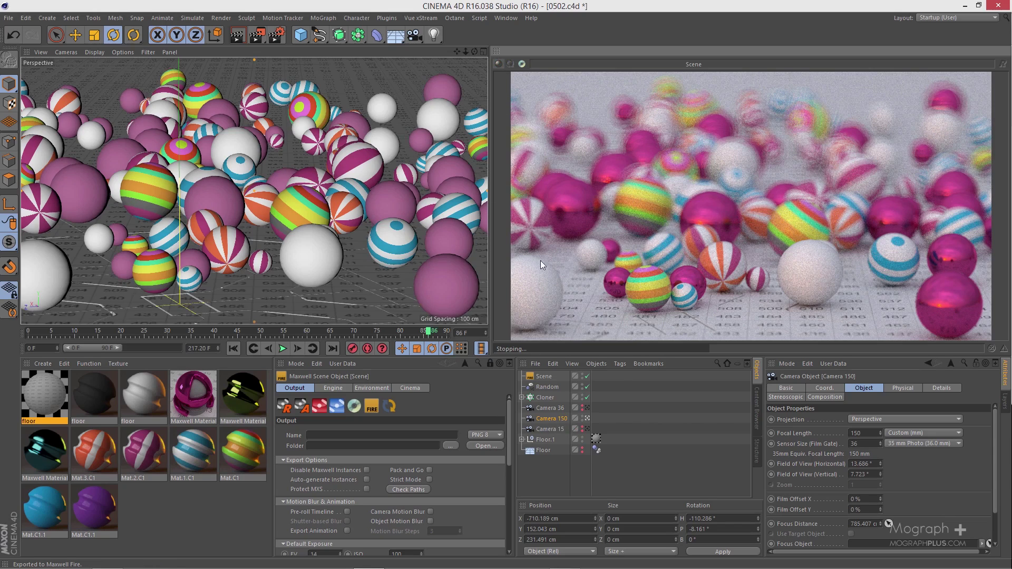
left_click(585, 430)
left_click(587, 429)
Step: Check Camera 15's focus plane among the balls in the top view, and re-send the scene to Maxwell Fire from its perspective
middle_click(363, 236)
middle_click(352, 165)
scroll(181, 213, "up", 5)
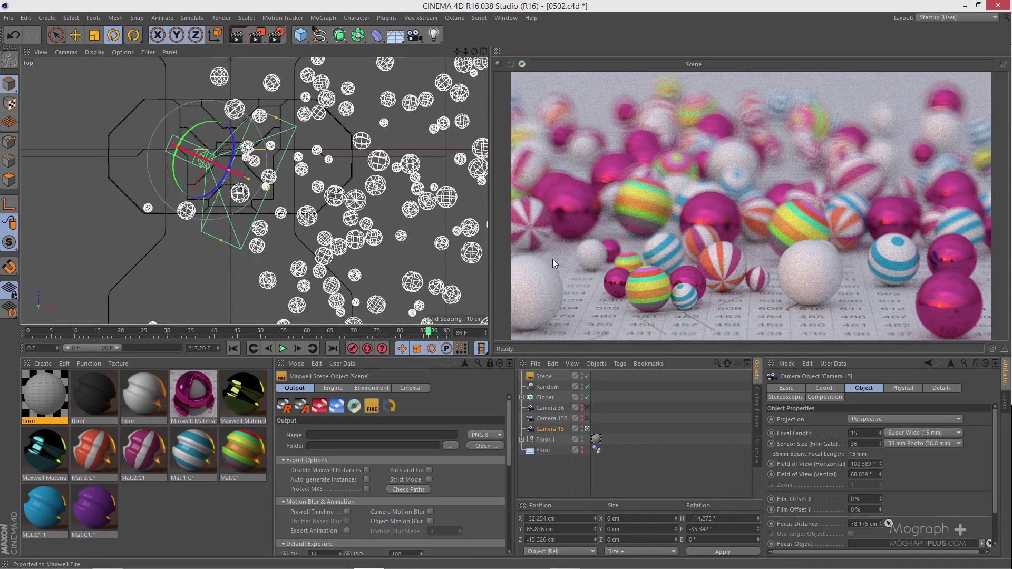
middle_click(169, 129)
middle_click(169, 129)
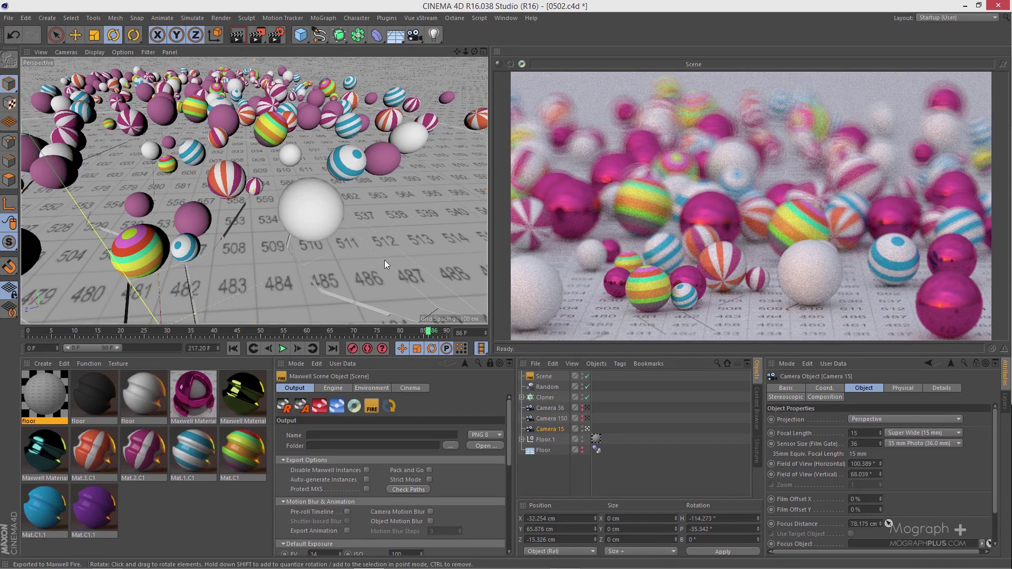
left_click(390, 407)
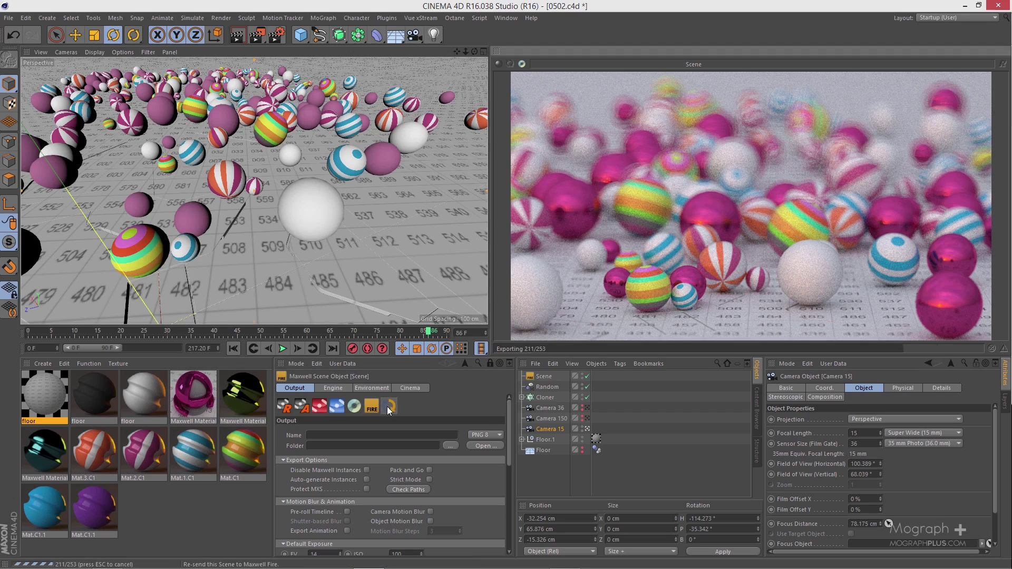